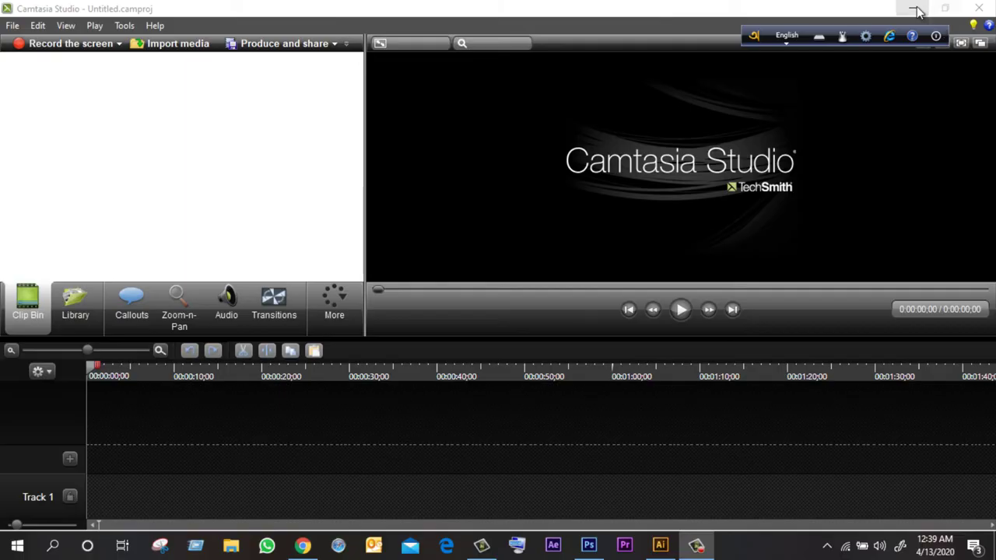
- Bring Illustrator's blank Untitled-2 document to the front by minimizing the recorder
left_click(930, 6)
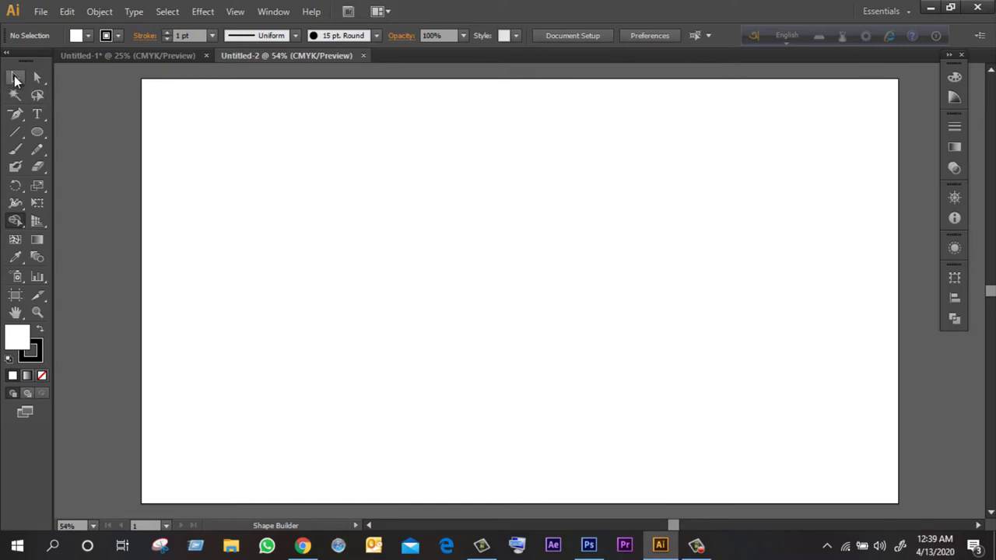
- Create a new 1920 × 1080 px document, Untitled-3
left_click(15, 78)
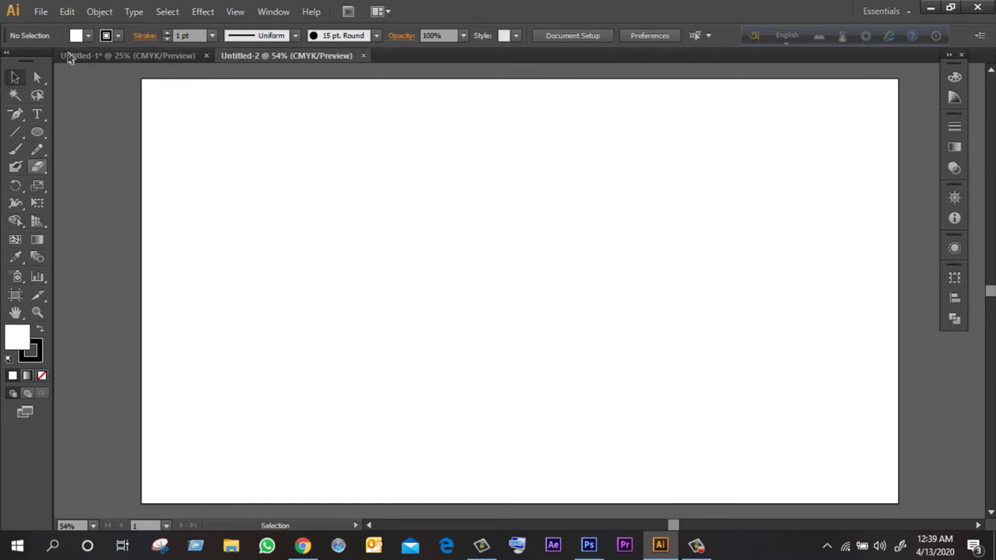
left_click(42, 13)
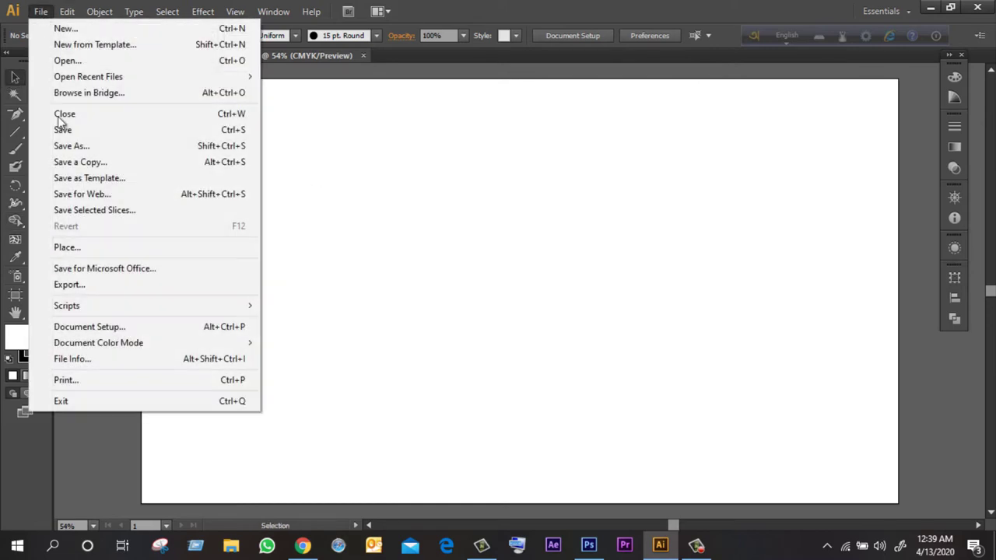
left_click(82, 32)
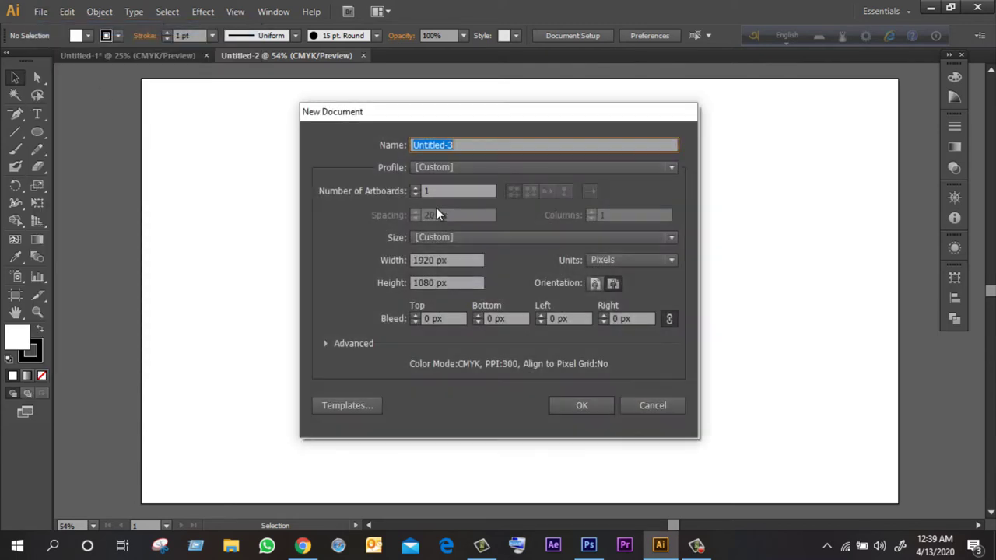
left_click(580, 404)
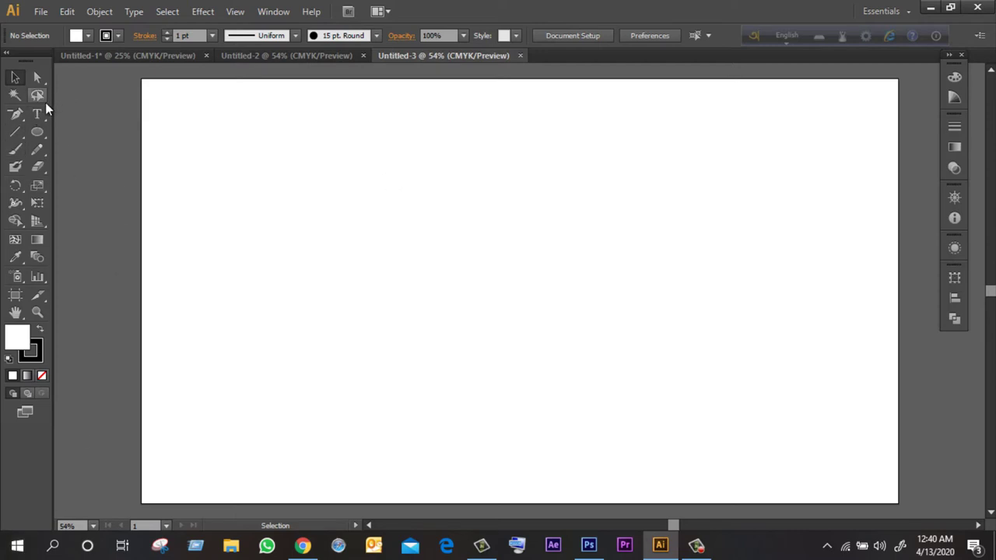
- Draw four outlined circles and ellipses of varying size in a row across the artboard
left_click(44, 134)
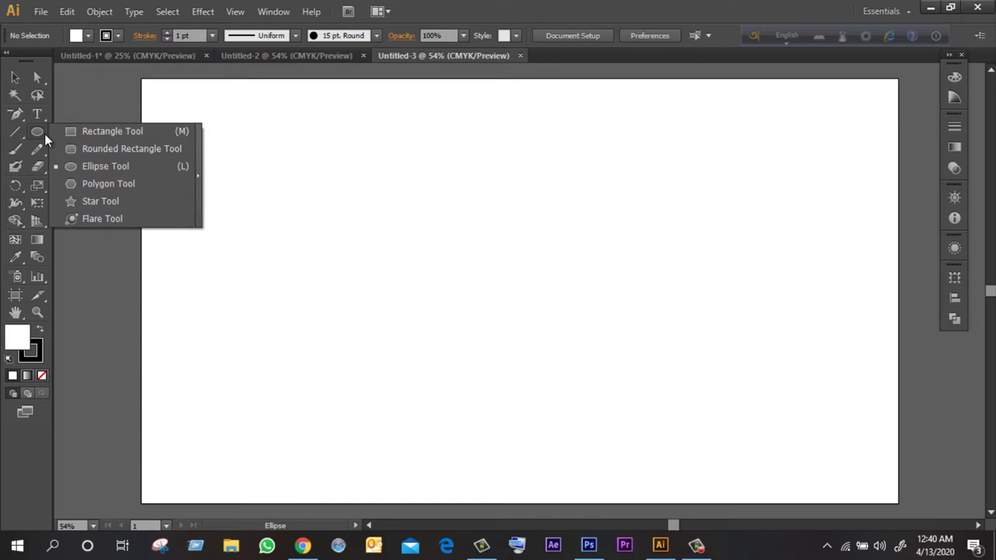
left_click(96, 163)
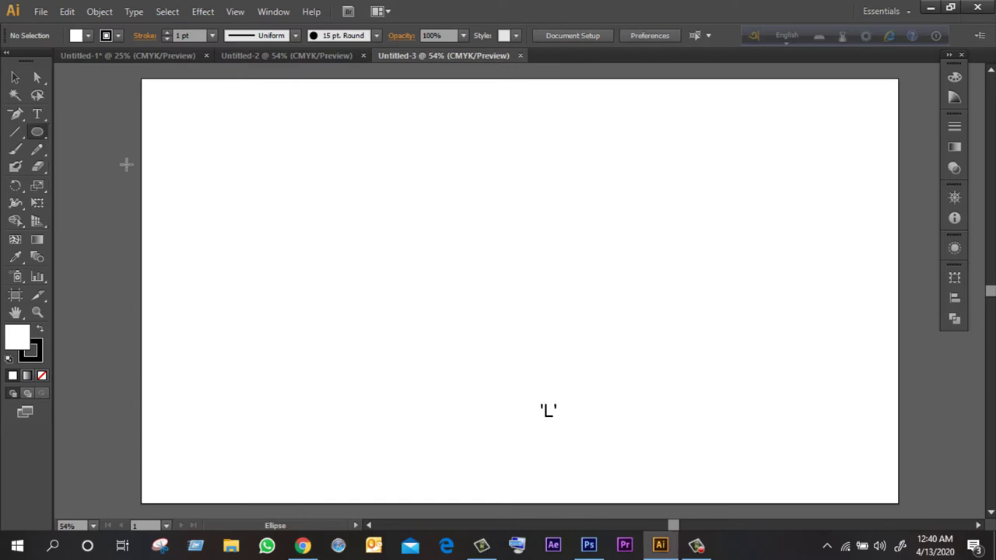
left_click_drag(250, 199, 354, 302)
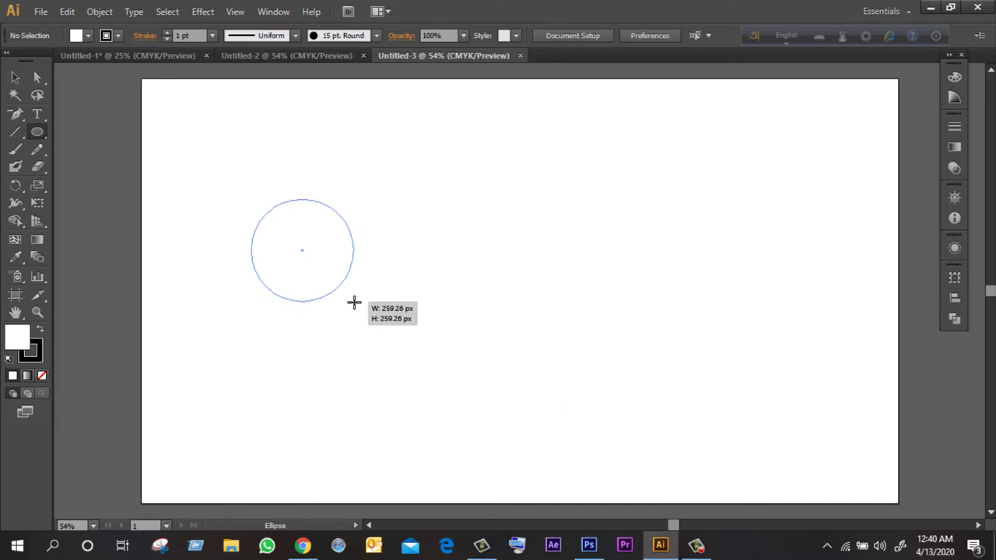
left_click_drag(354, 302, 354, 301)
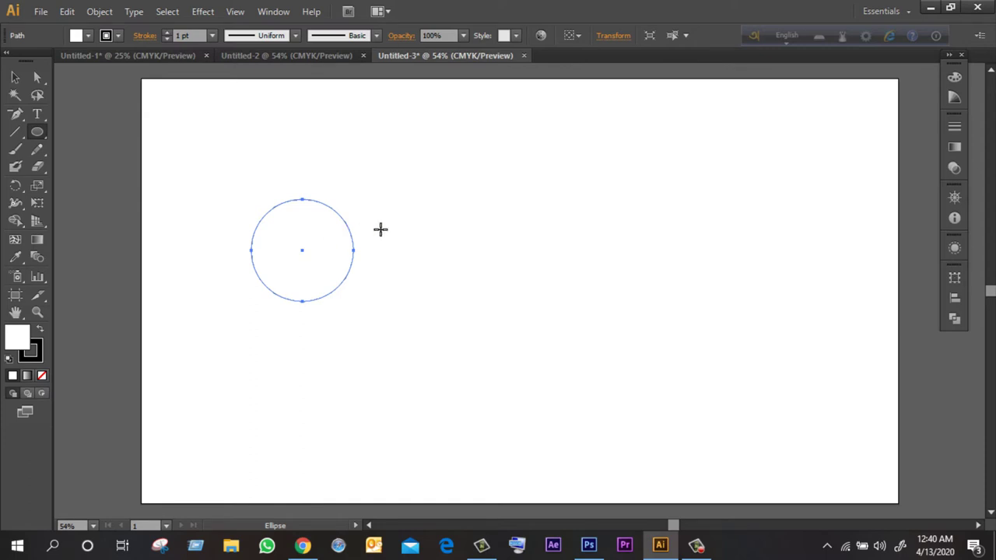
mouse_move(409, 219)
left_mouse_down()
mouse_move(541, 342)
mouse_move(526, 352)
left_mouse_up()
left_click_drag(564, 236, 700, 379)
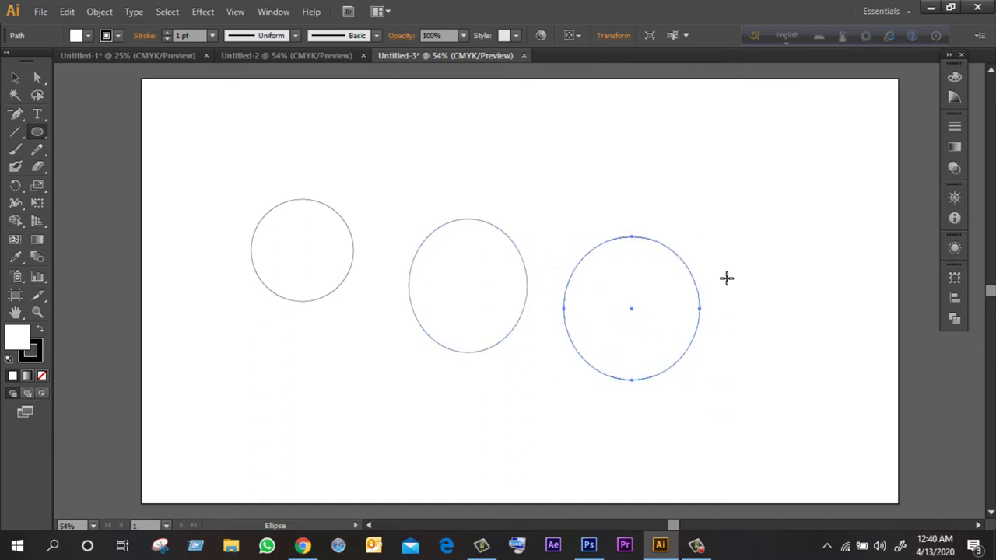
left_click_drag(733, 250, 855, 383)
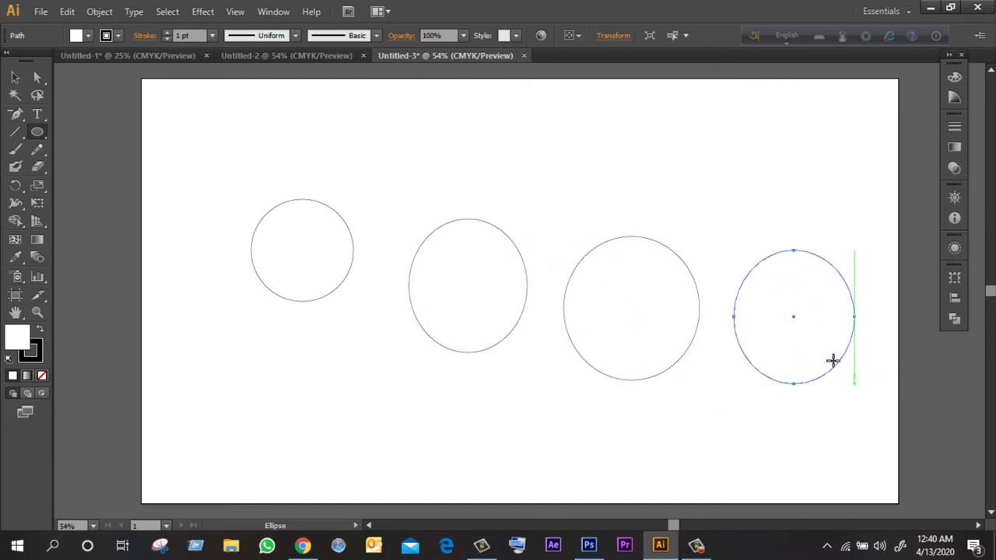
- Slide the four ellipses together so they overlap in a chain
left_click(14, 77)
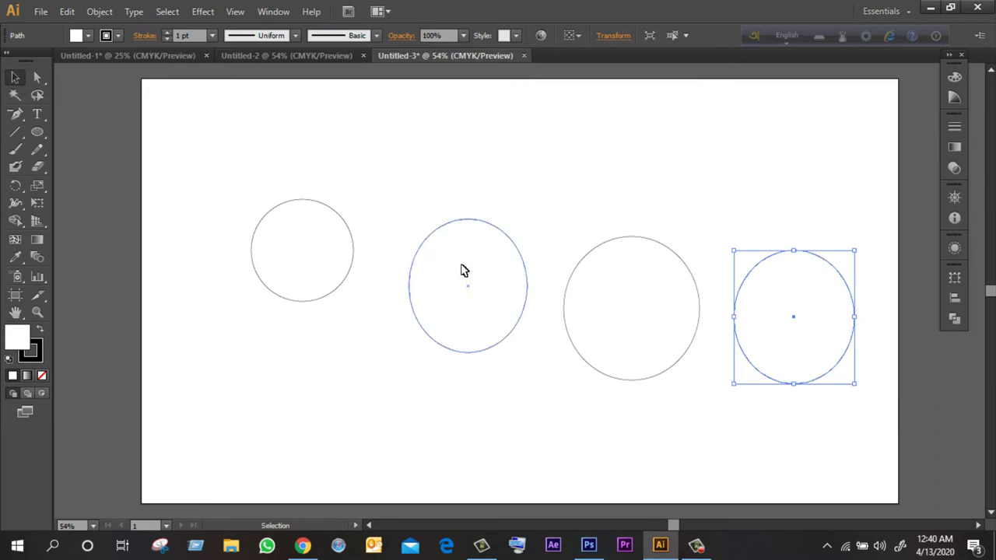
mouse_move(463, 268)
left_mouse_down()
mouse_move(375, 215)
mouse_move(376, 205)
left_mouse_up()
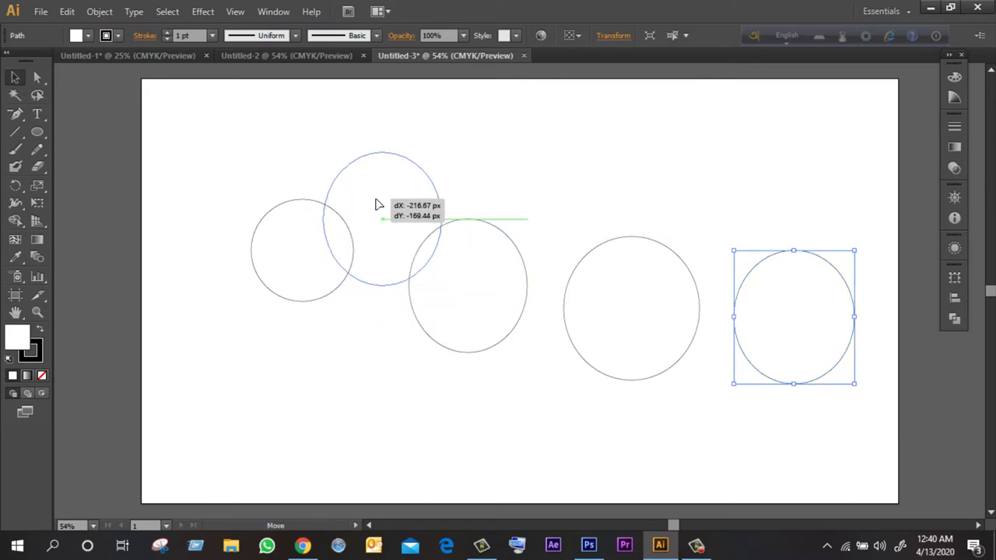
left_click_drag(432, 242, 432, 242)
left_click_drag(615, 307, 452, 244)
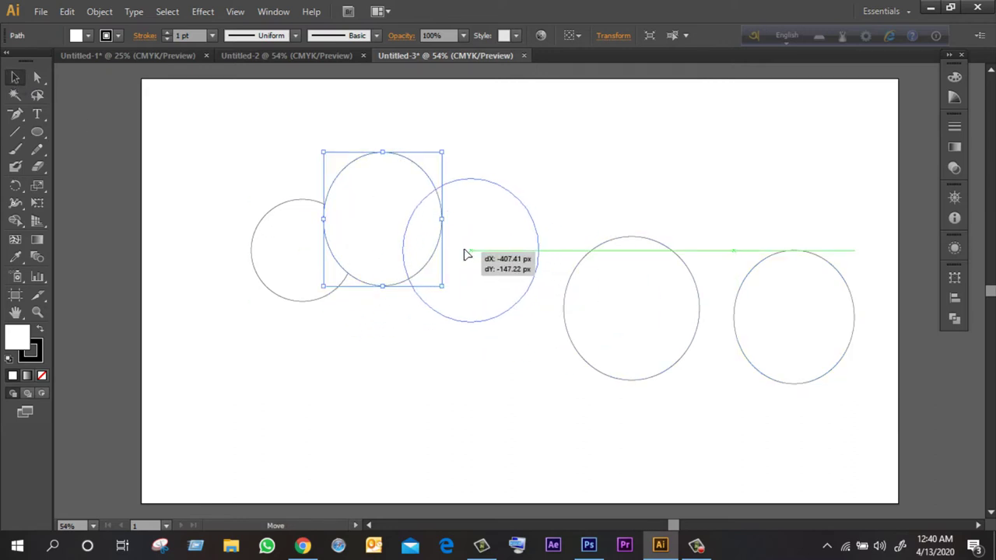
left_click_drag(732, 315, 545, 225)
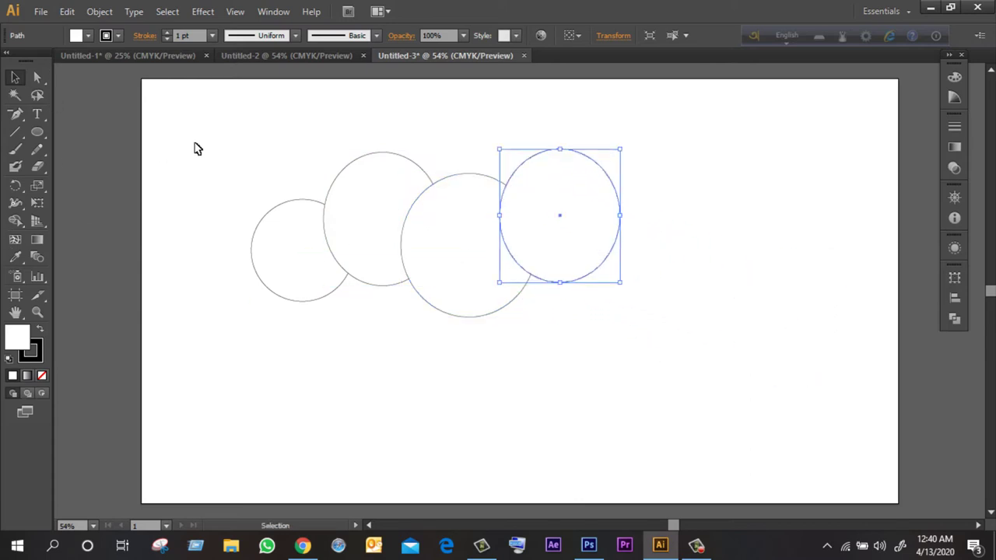
- Draw two more ellipses, move them onto the chain's right end, and widen the last one
left_click(42, 136)
mouse_move(660, 258)
left_mouse_down()
mouse_move(827, 421)
mouse_move(817, 434)
left_mouse_up()
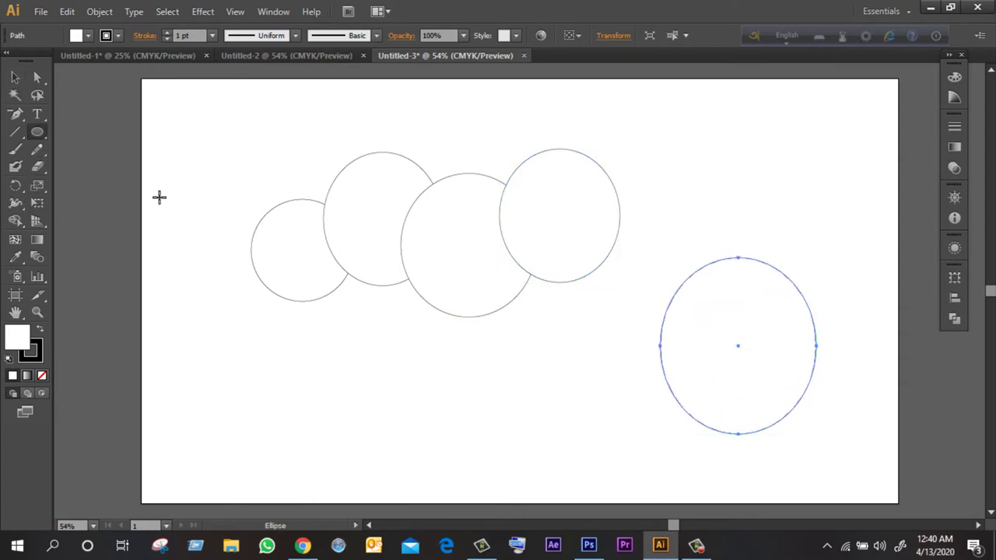
left_click_drag(465, 369, 612, 502)
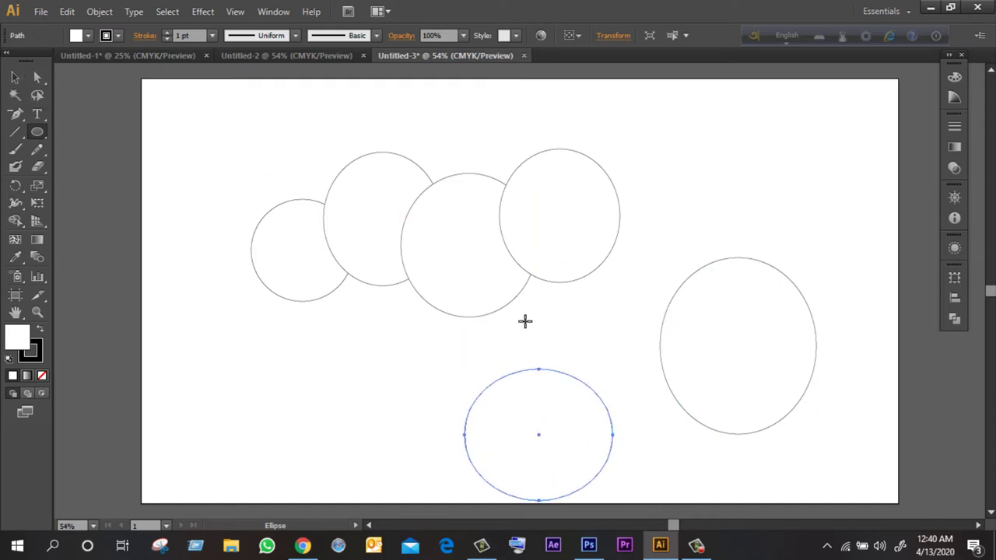
left_click(14, 77)
mouse_move(723, 303)
left_mouse_down()
mouse_move(646, 255)
mouse_move(666, 195)
mouse_move(655, 153)
left_mouse_up()
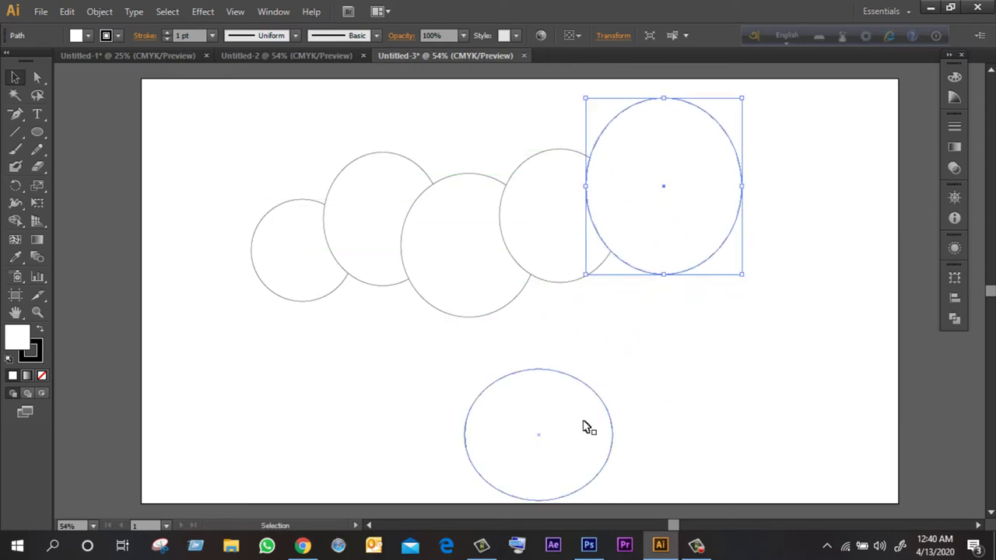
left_click_drag(586, 426, 759, 245)
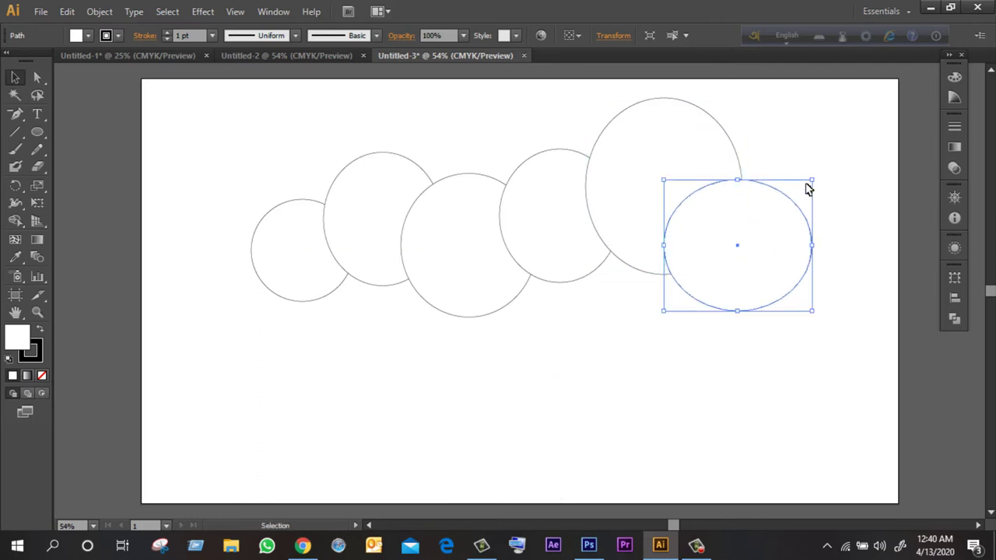
left_click_drag(811, 179, 844, 151)
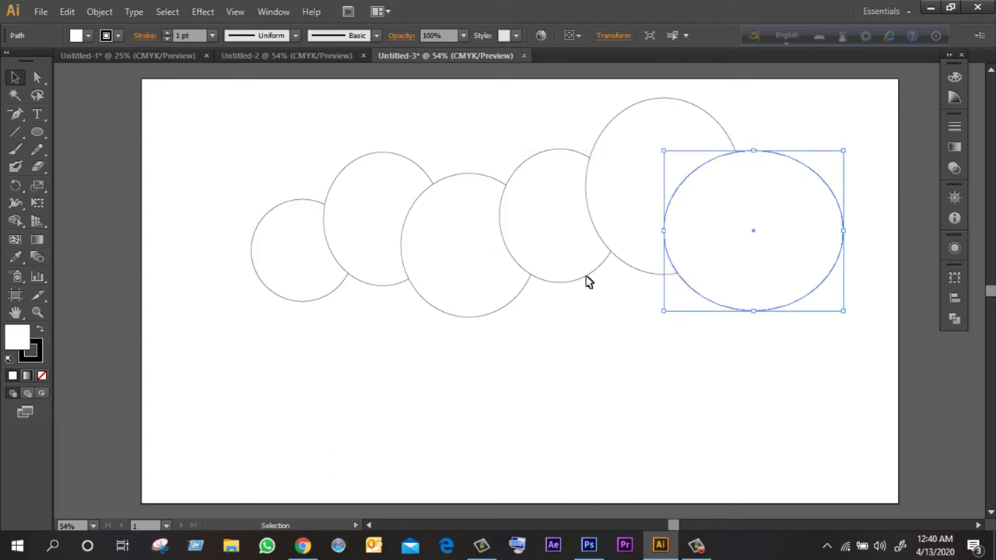
left_click(239, 153)
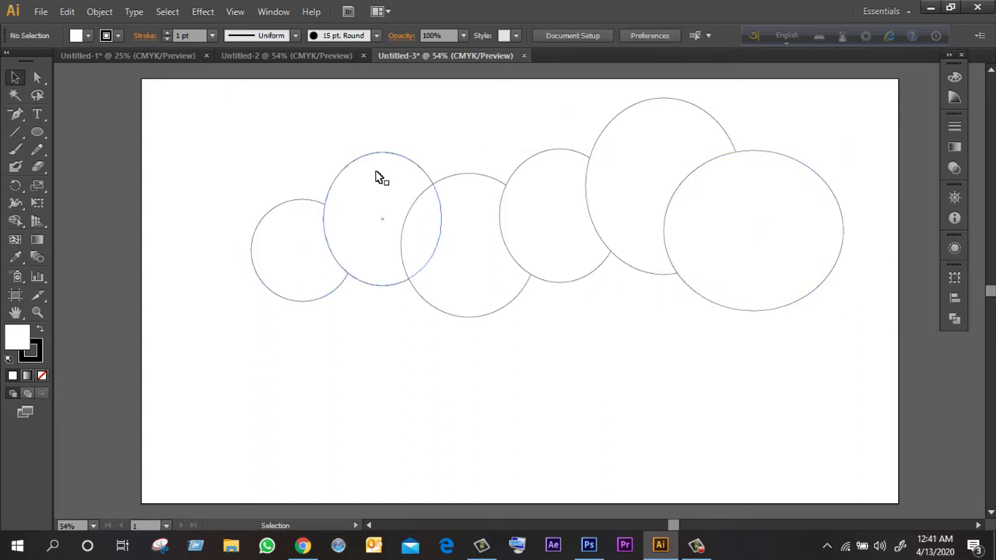
- Select all six ellipses and set their stroke weight to 7 pt
left_click_drag(255, 133, 868, 359)
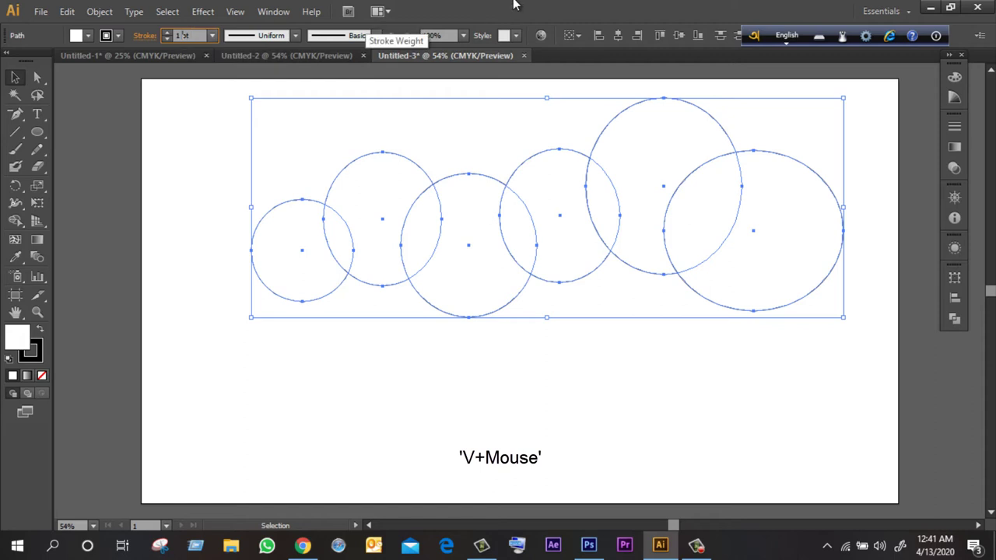
type("7")
key("Return")
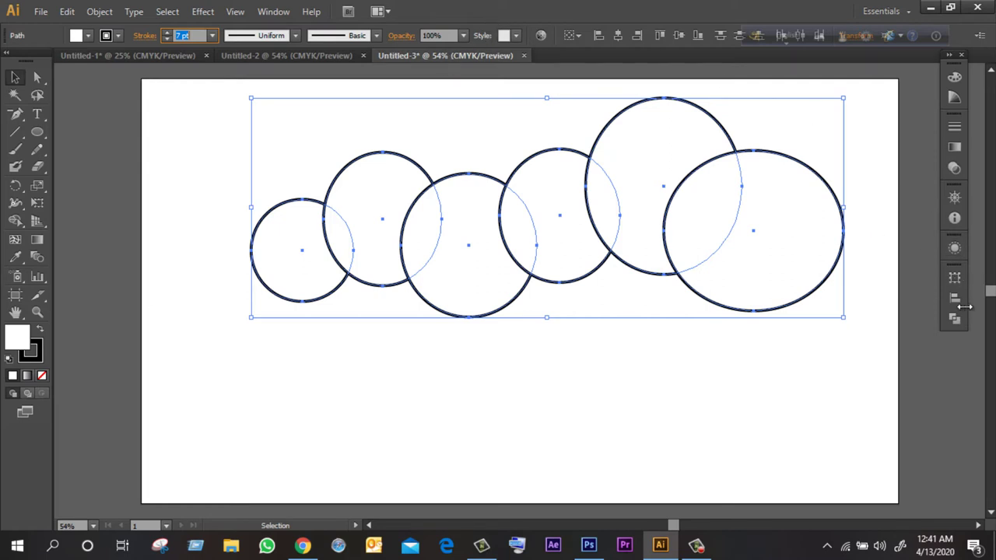
- Unite the overlapping ellipses into one shape using Pathfinder Unite
left_click(956, 278)
key("ctrl+shift+F9")
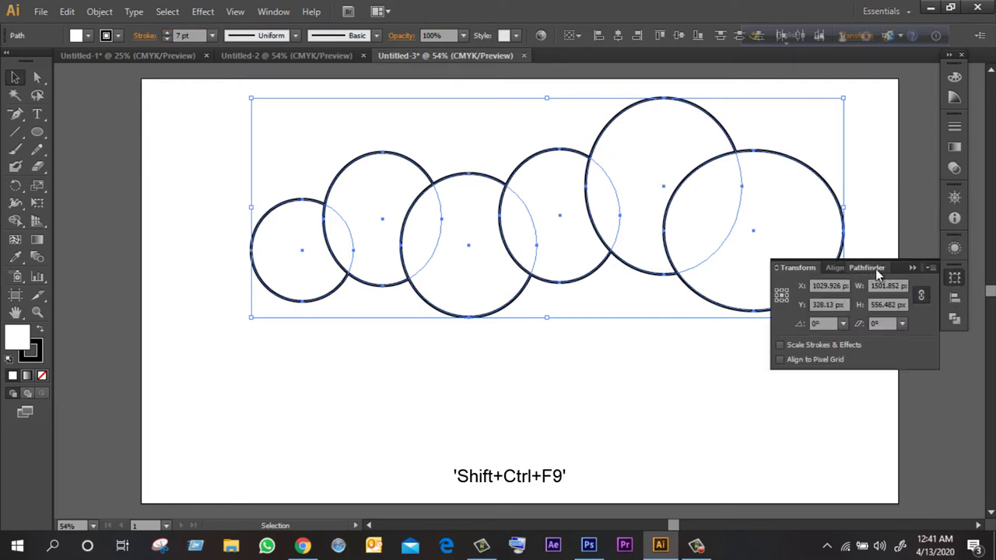
left_click(875, 269)
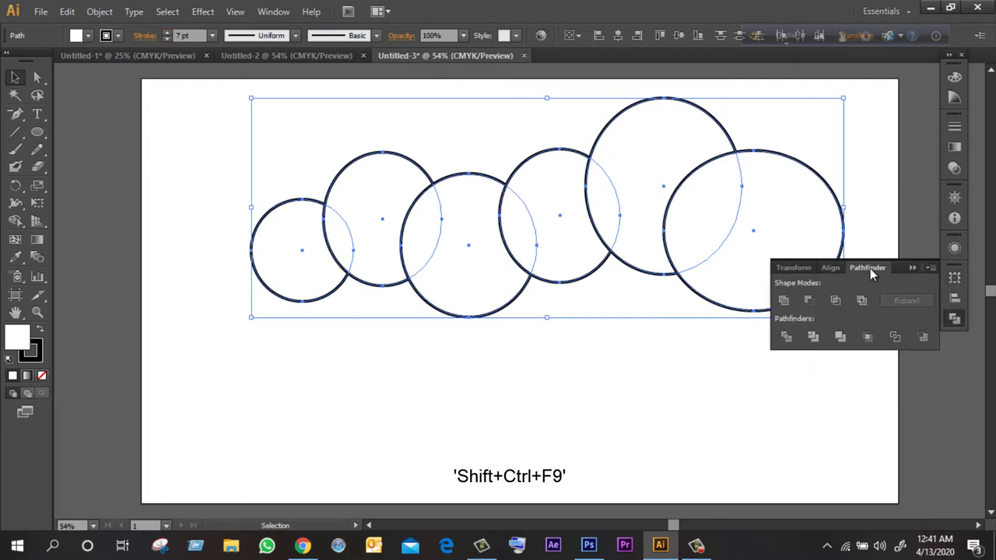
left_click(784, 300)
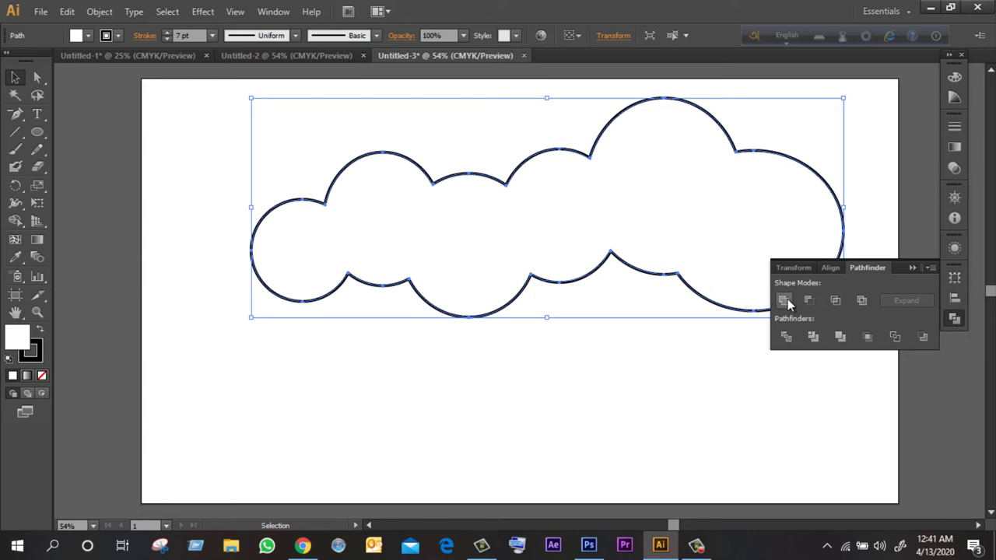
- Show the rulers and place a horizontal guide across the cloud's middle
key("backslash")
left_click_drag(520, 292, 518, 193)
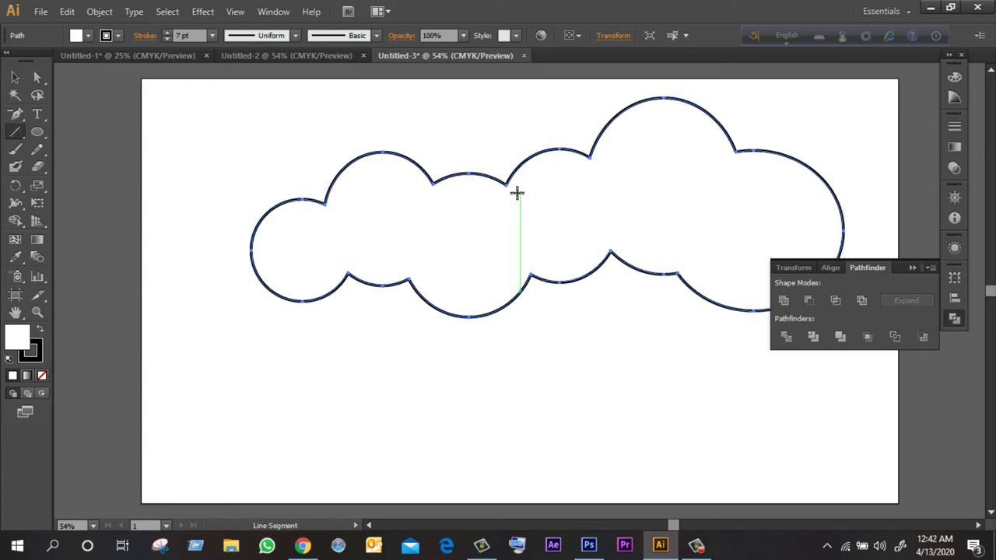
key("ctrl+r")
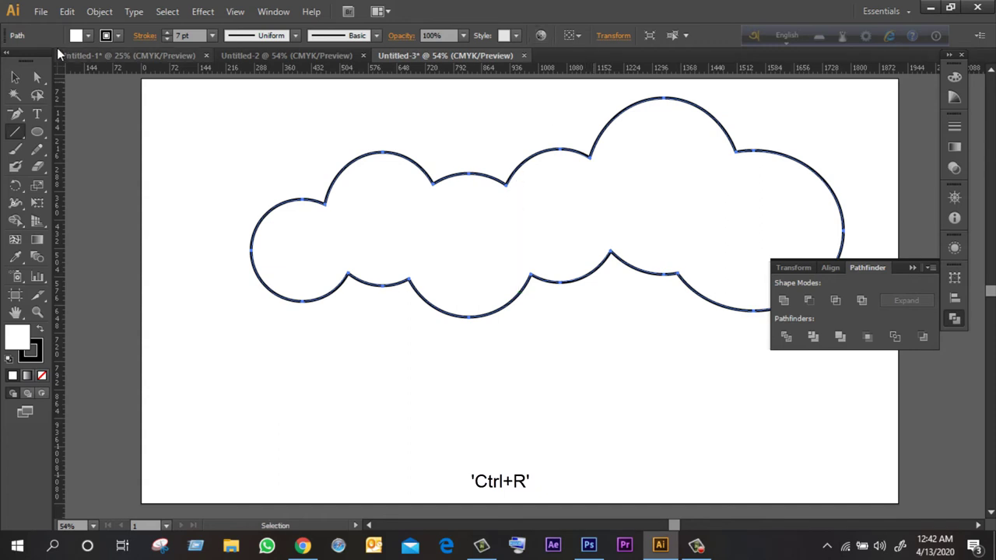
left_click(15, 77)
left_click_drag(581, 69, 593, 250)
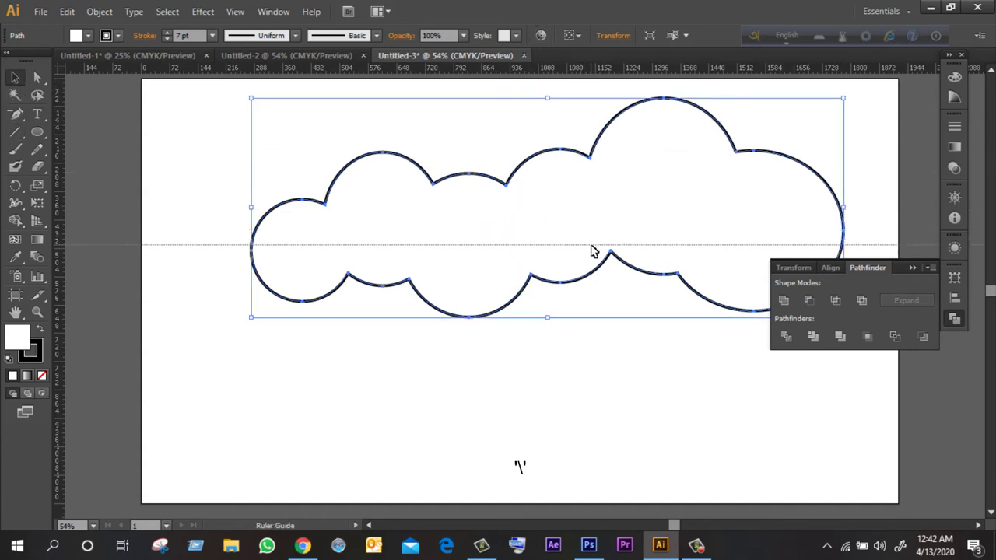
left_click_drag(593, 250, 592, 249)
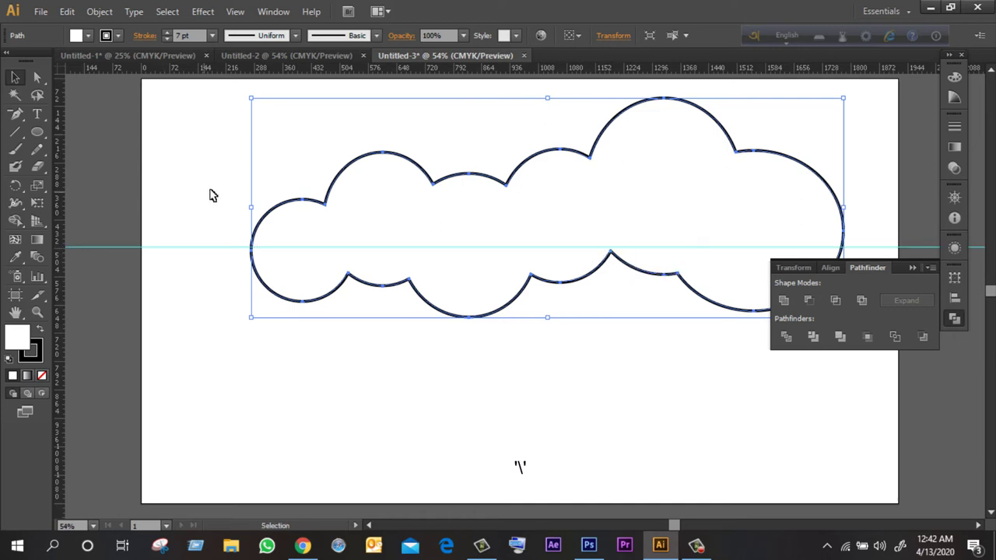
- Draw a straight horizontal line across the cloud along the guide
left_click(15, 131)
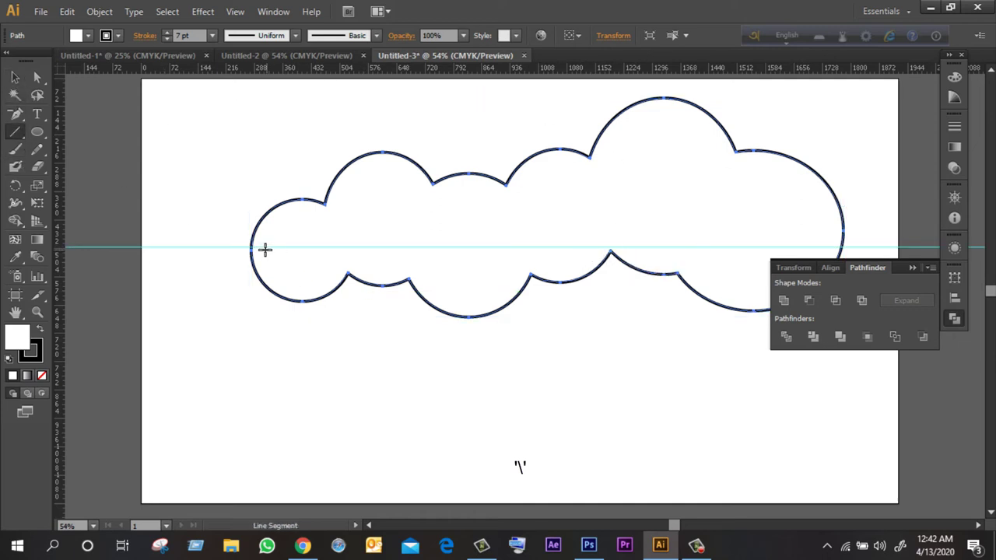
left_click_drag(247, 241, 877, 242)
left_click(15, 77)
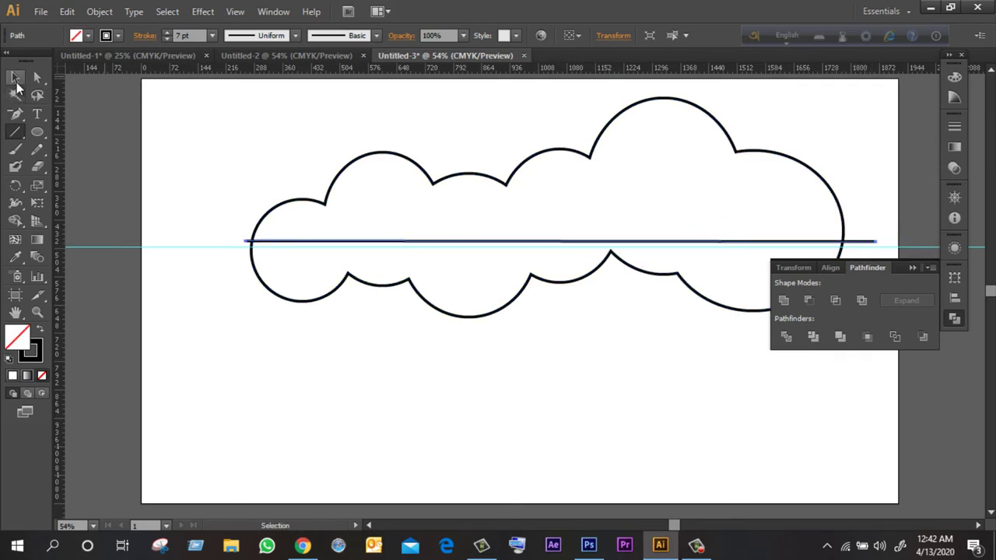
- Divide the cloud along the line with Pathfinder Divide and ungroup the pieces
left_click_drag(252, 140, 649, 336)
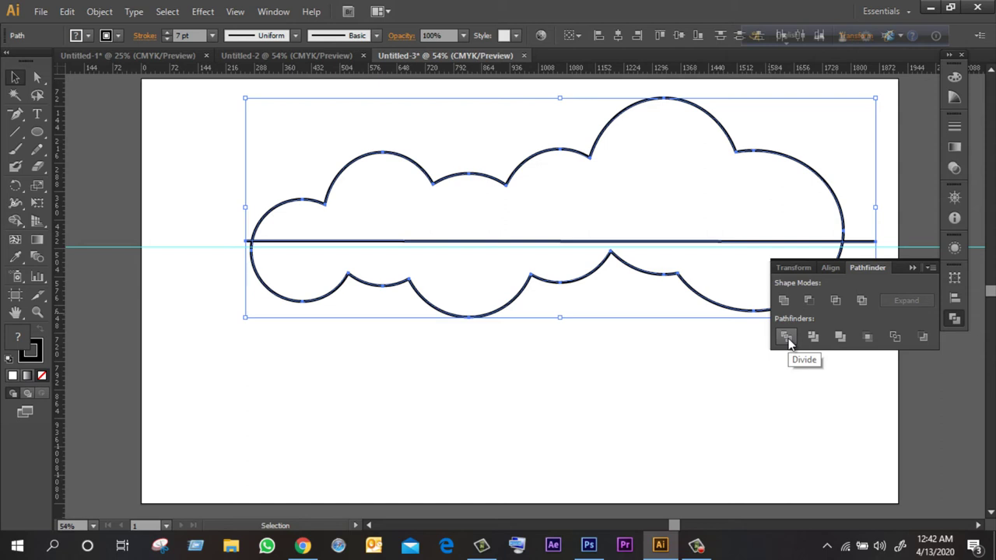
left_click(788, 339)
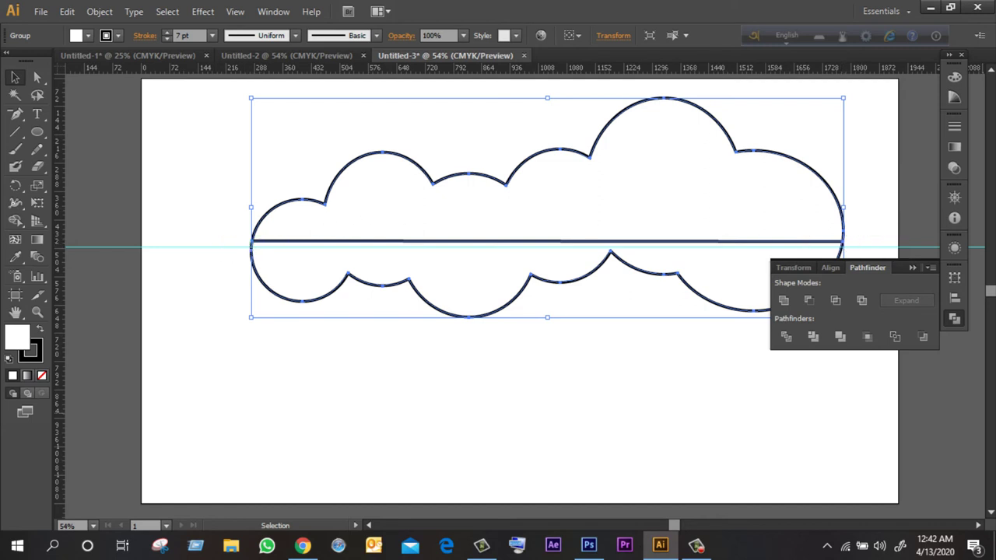
left_click(912, 268)
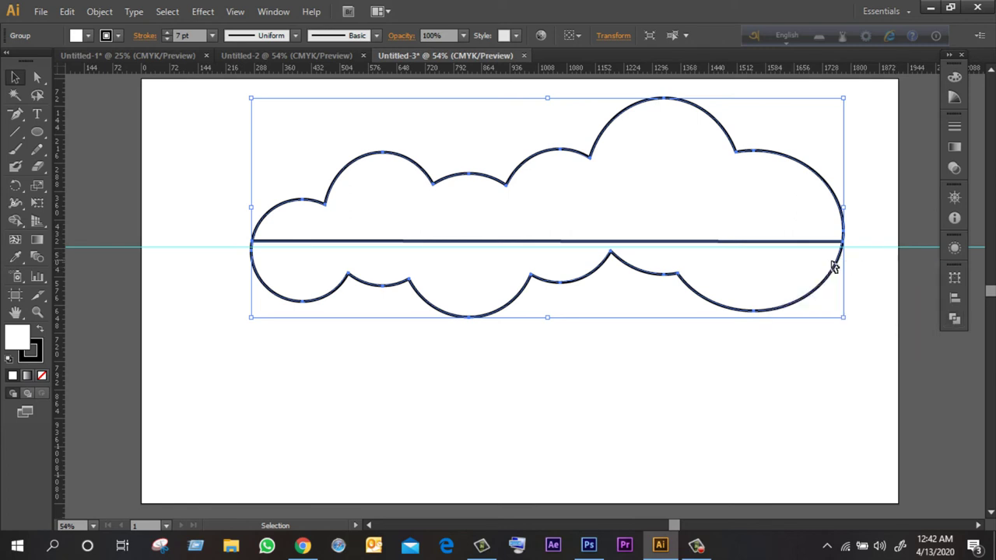
right_click(732, 287)
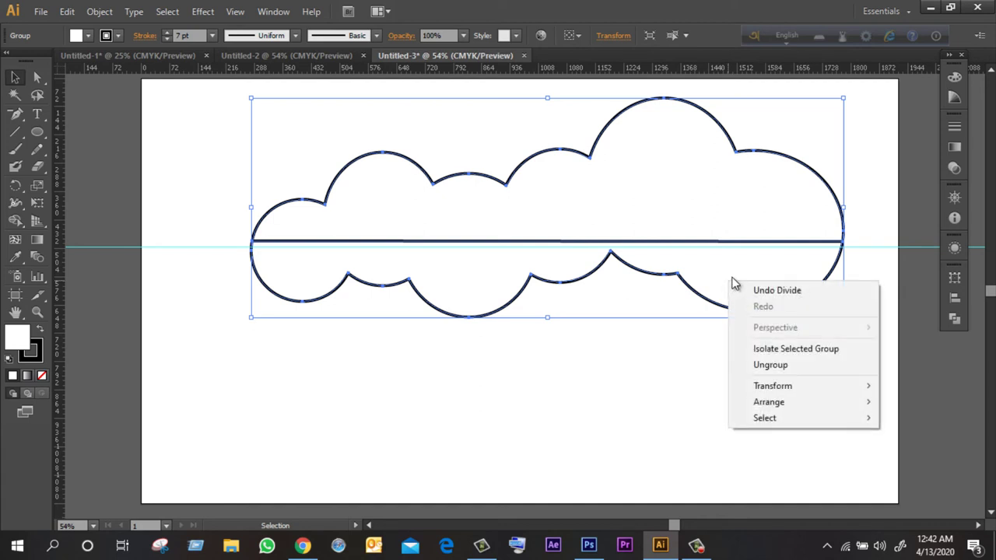
left_click(785, 367)
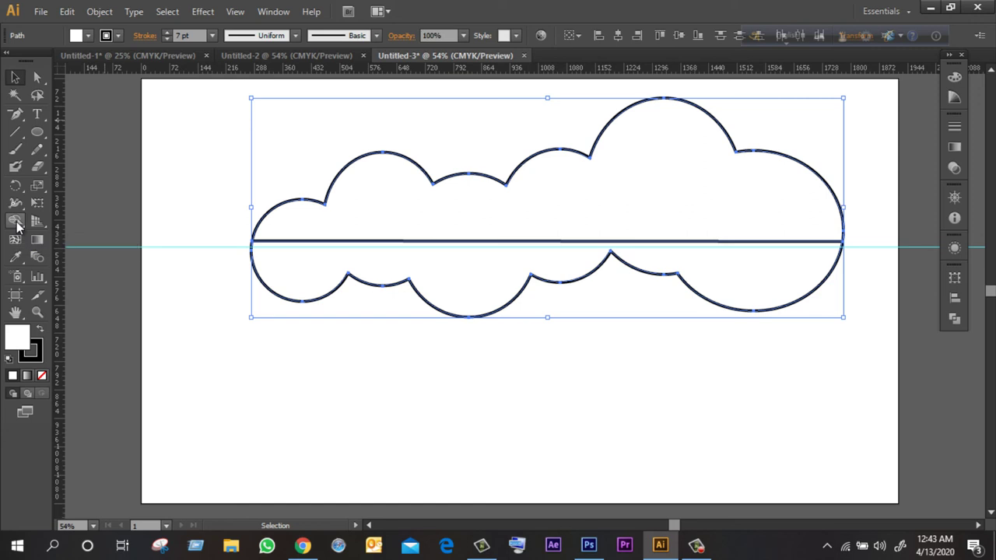
- Delete the cloud's lower half with an Alt-click of the Shape Builder tool
left_click(16, 222)
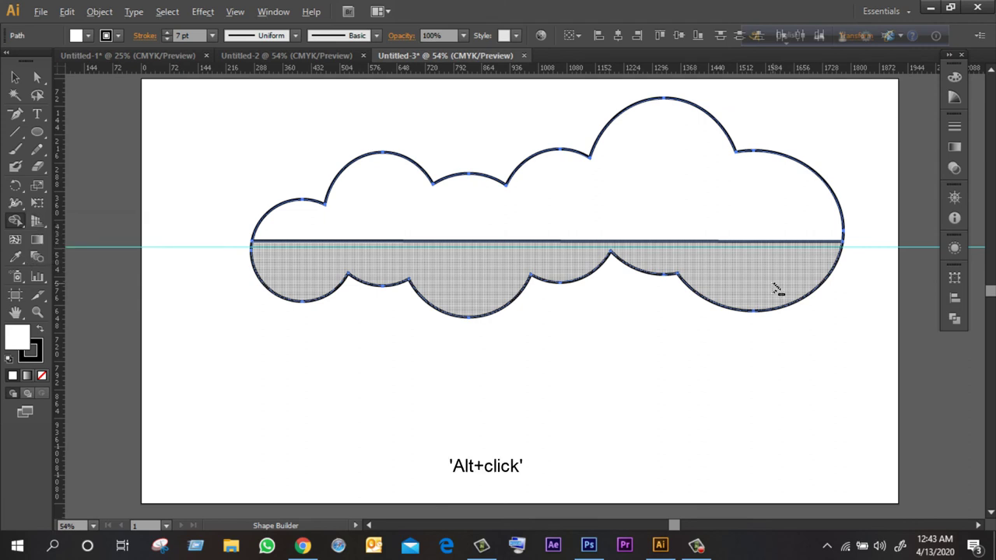
left_click(776, 290, "alt")
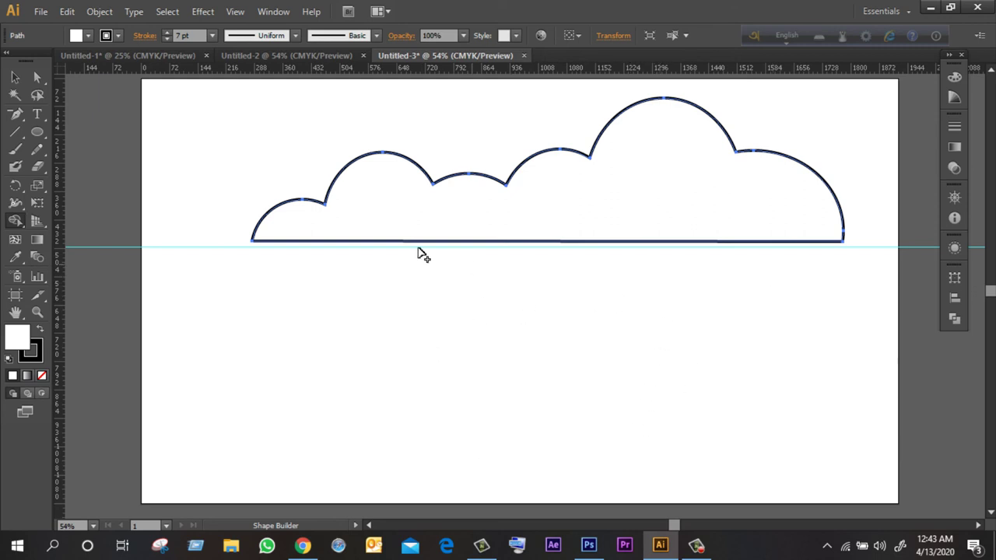
- Move the flat-bottomed cloud down below the guide
scroll(552, 249, "down", 3)
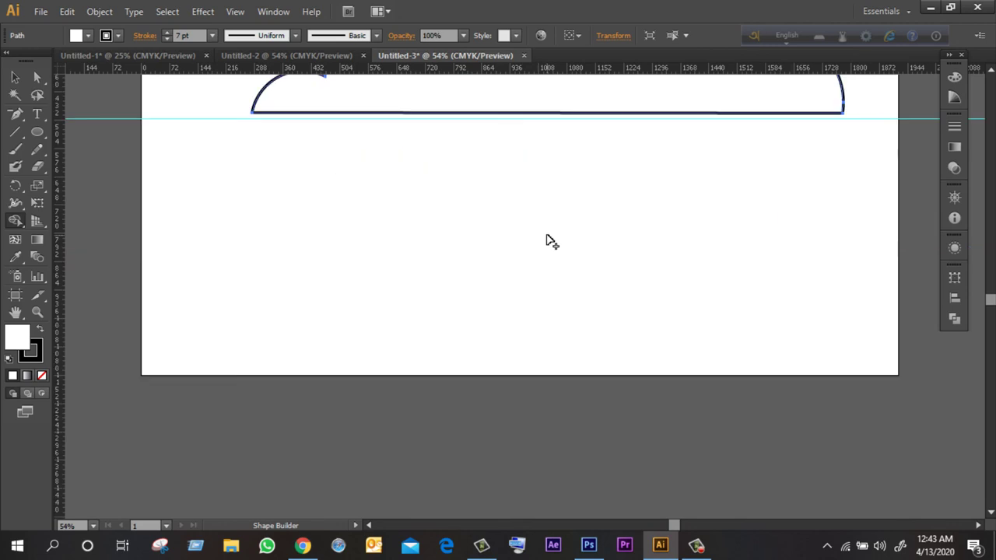
scroll(548, 240, "up", 2)
left_click(12, 78)
left_click_drag(612, 151, 605, 306)
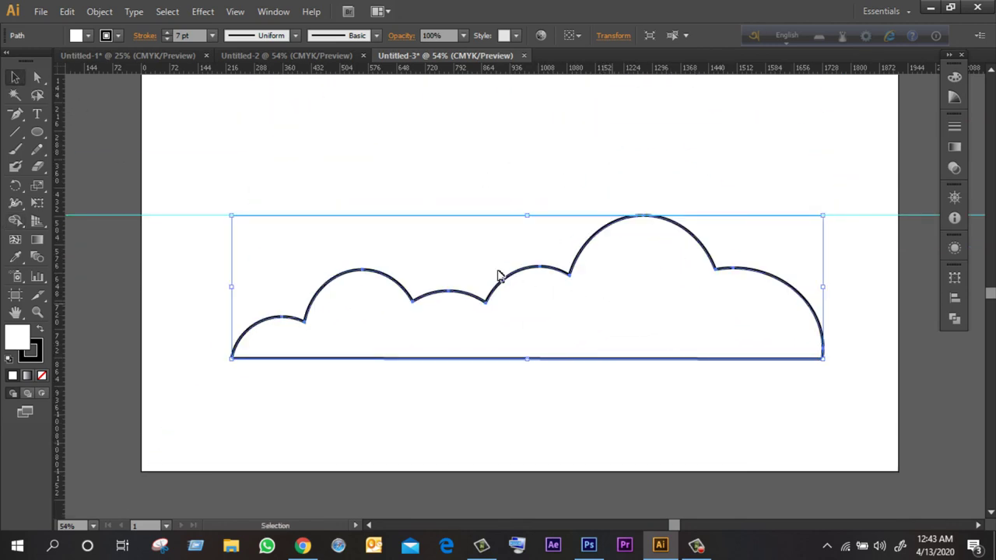
left_click_drag(596, 283, 591, 301)
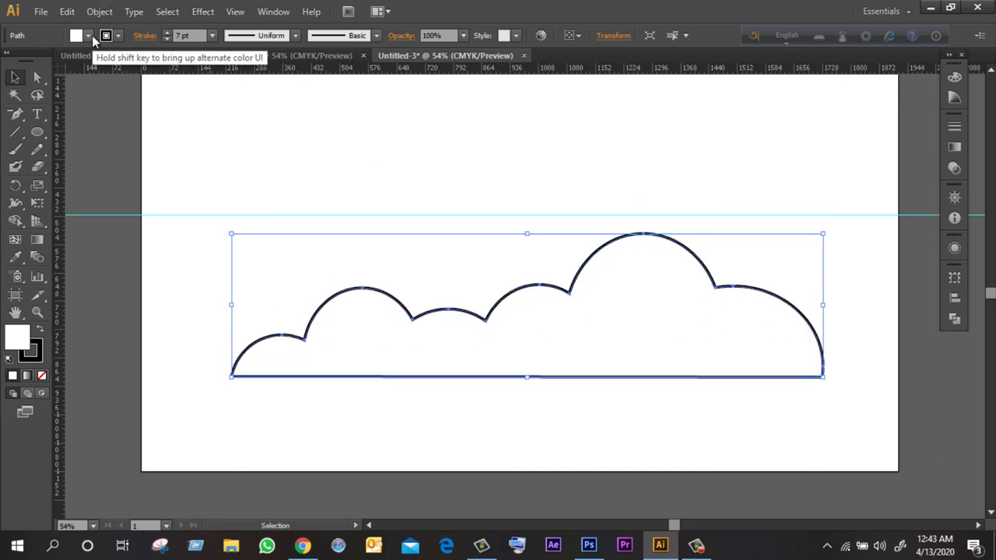
- Fill the cloud with a very light grey swatch
left_click(90, 35)
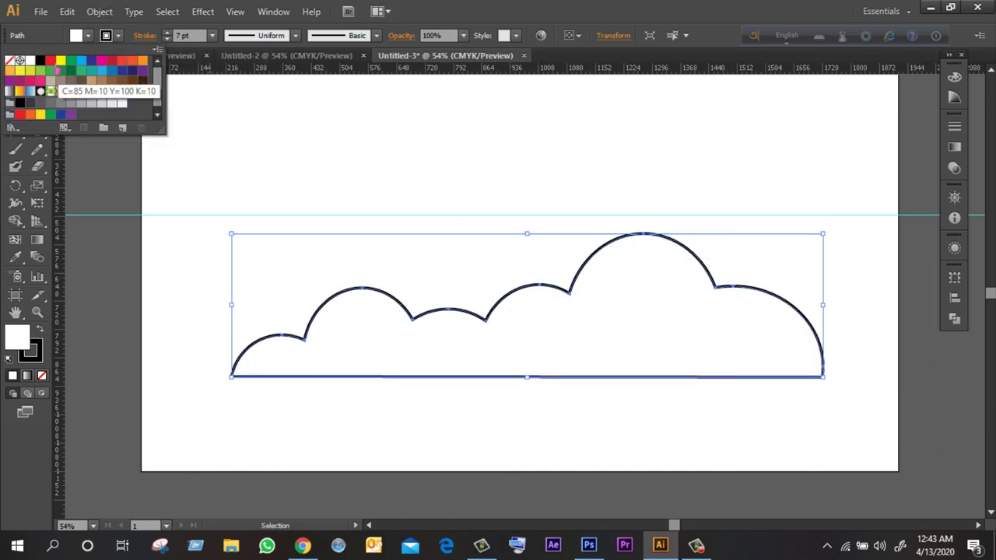
left_click(113, 103)
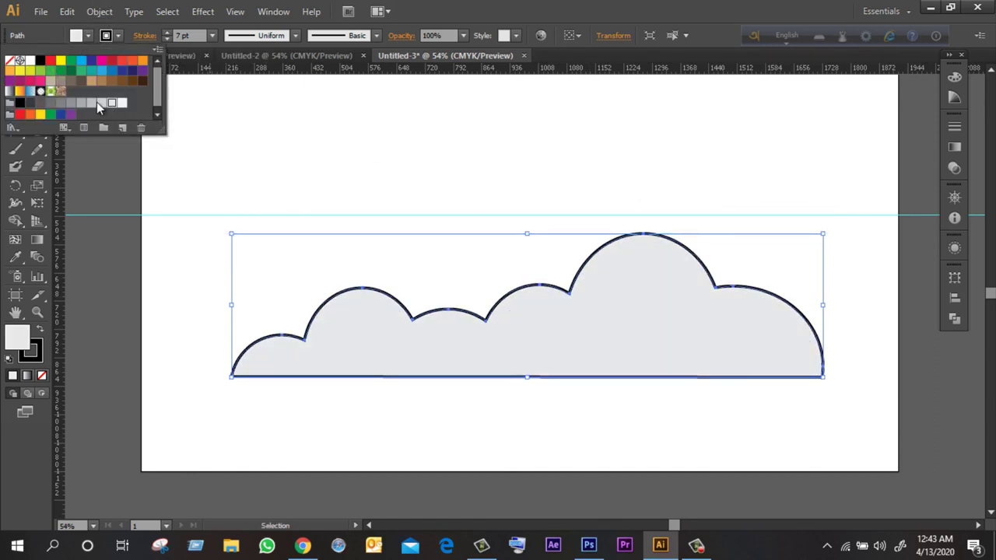
left_click(92, 103)
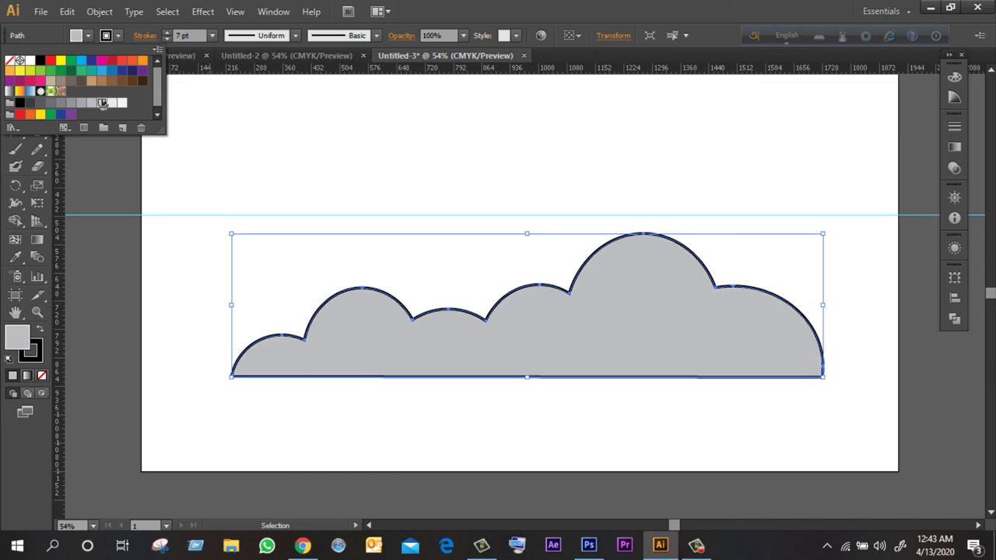
left_click(102, 104)
left_click(122, 103)
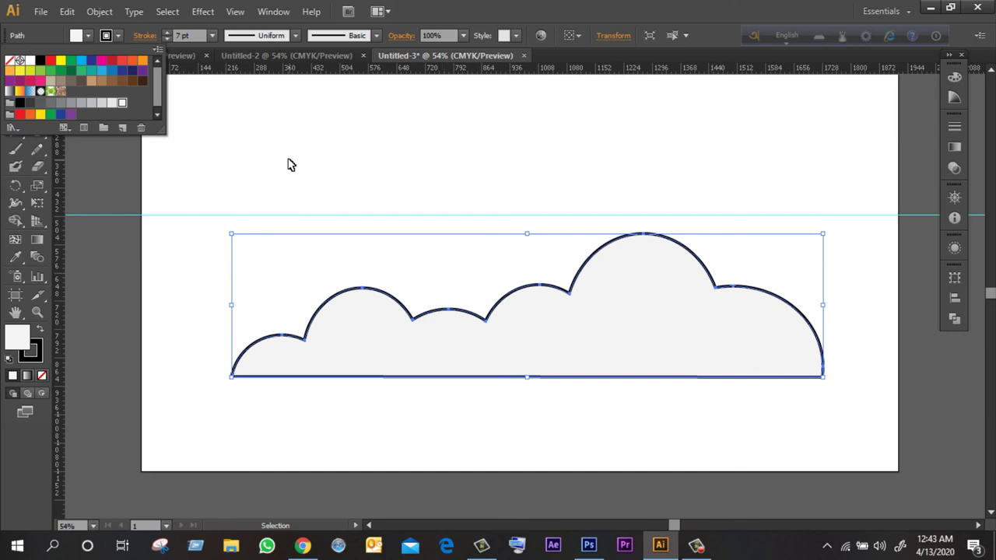
key("Escape")
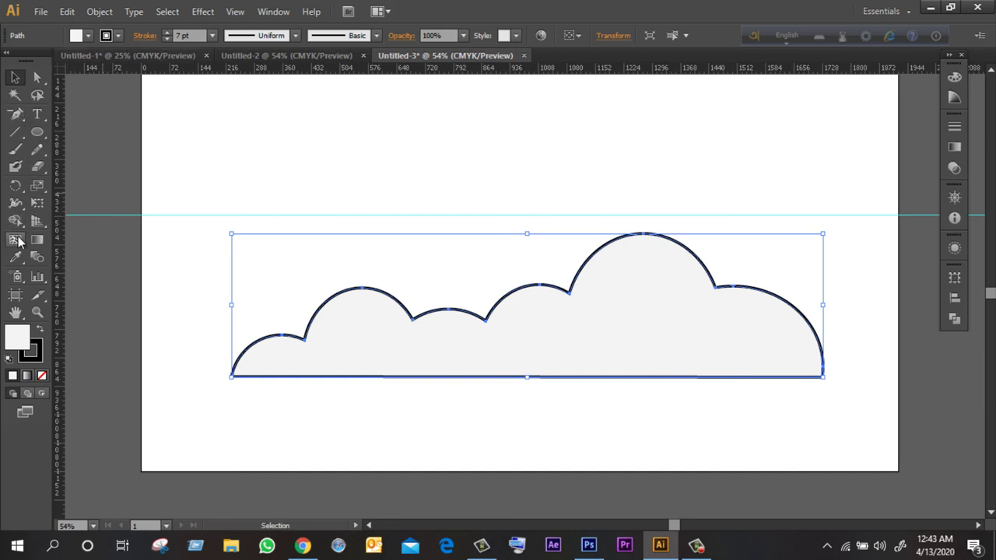
left_click(36, 131)
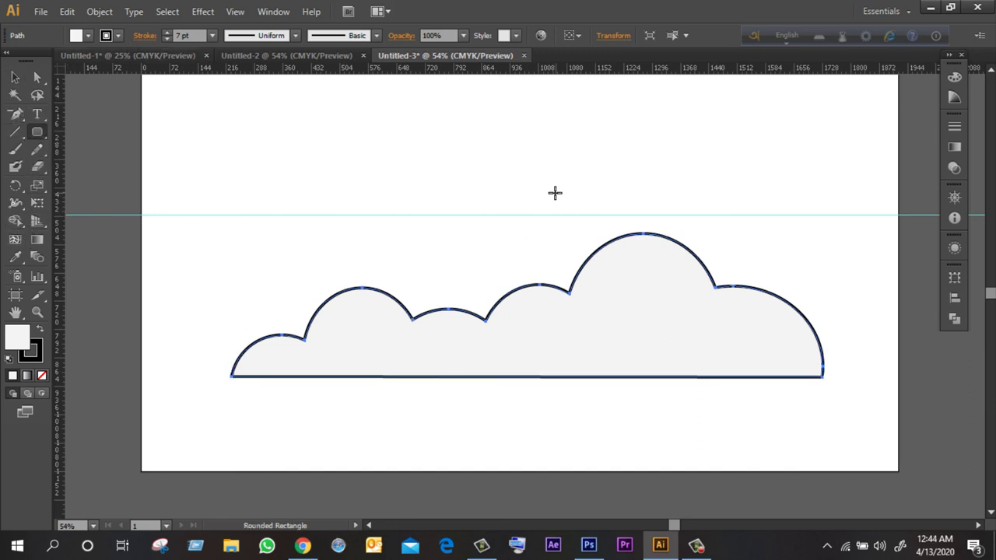